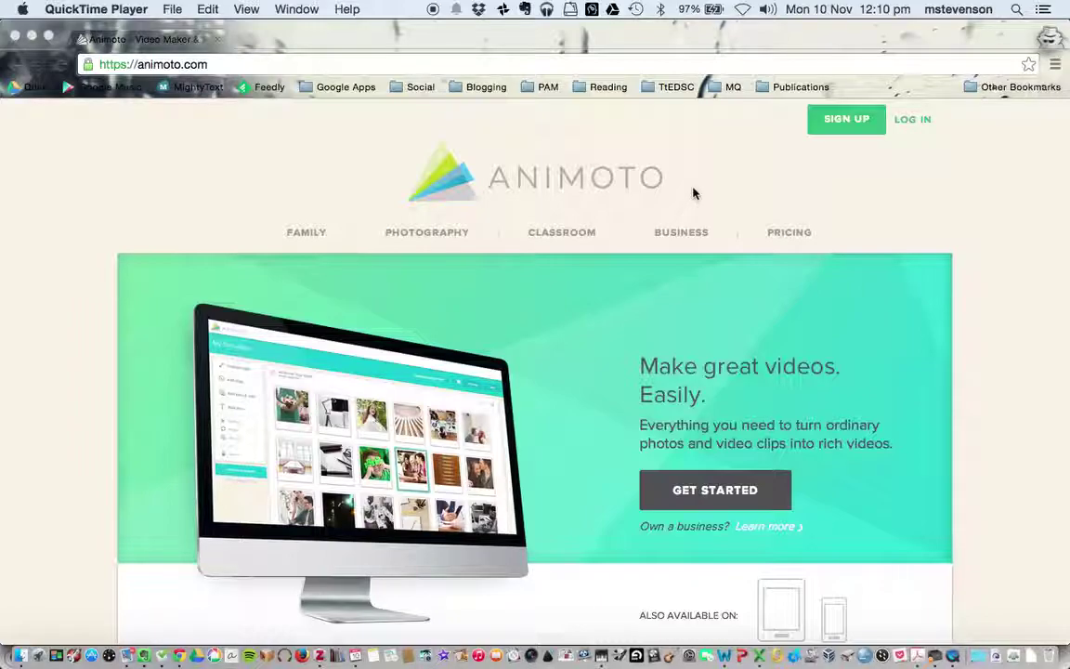
- Open Animoto's sign-up page and enter the student email address
click(845, 129)
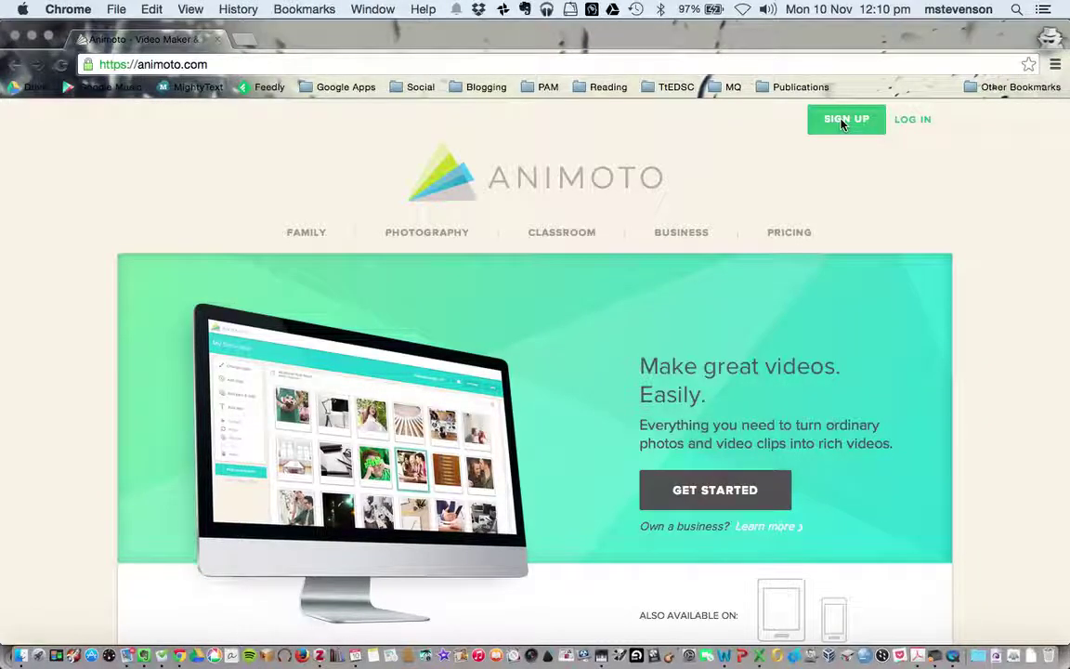
click(845, 125)
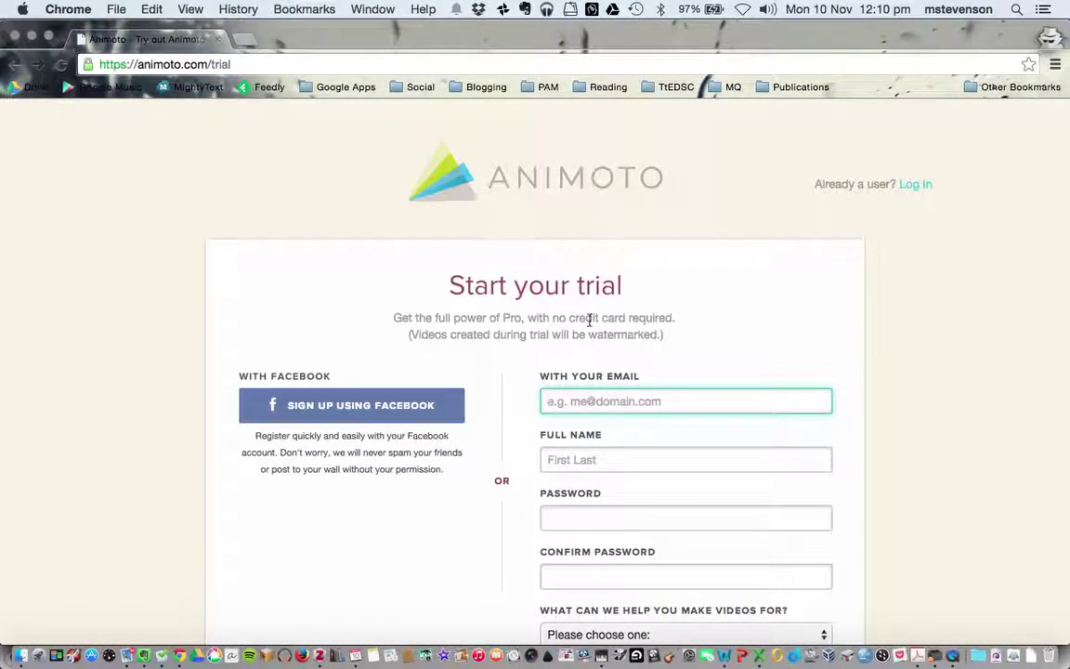
click(592, 399)
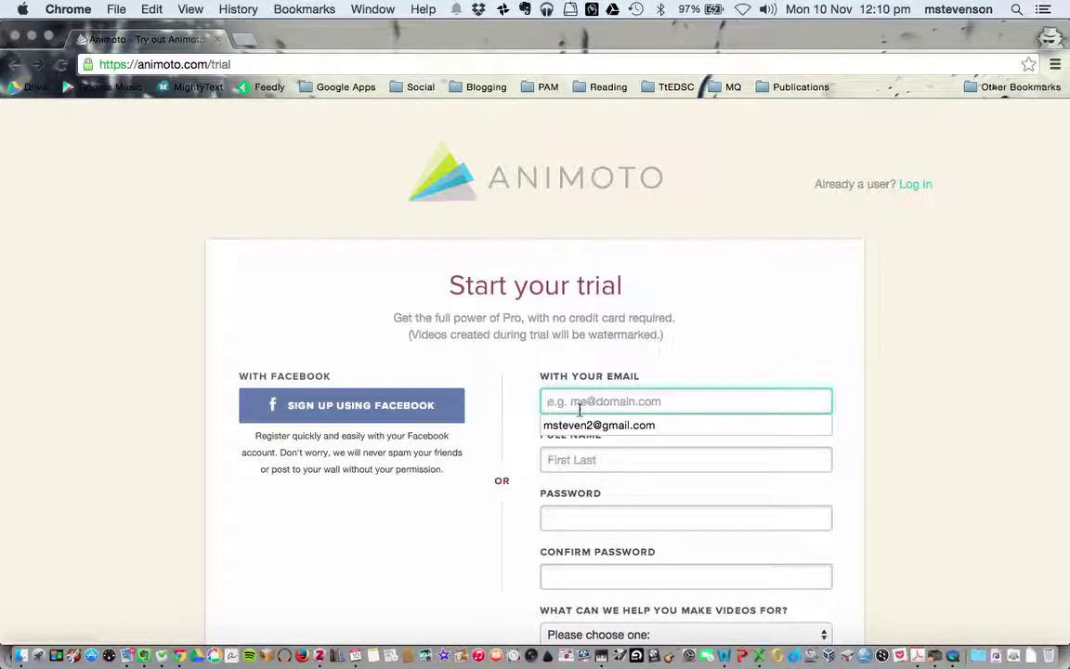
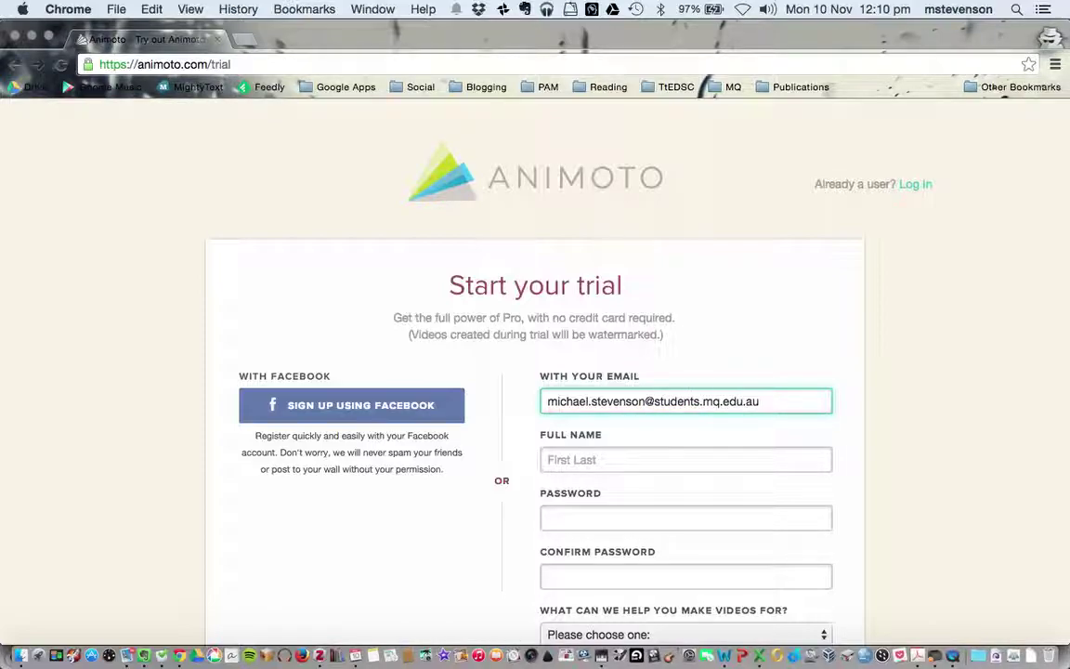
- Fill in the account holder's full name and matching password and confirmation
click(591, 455)
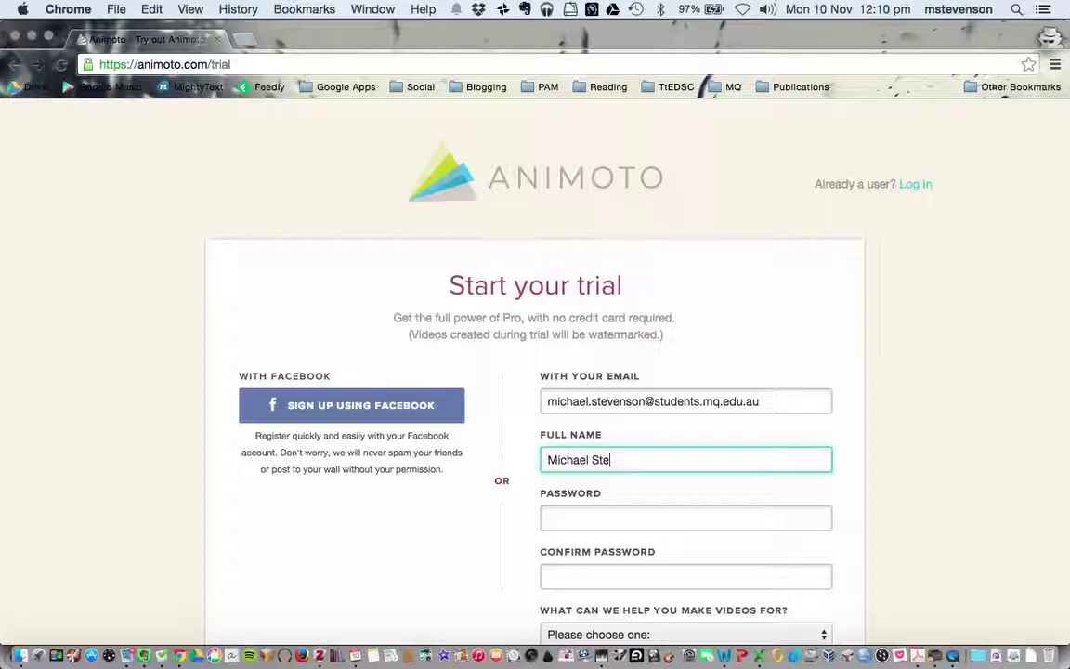
key(Tab)
text(*******)
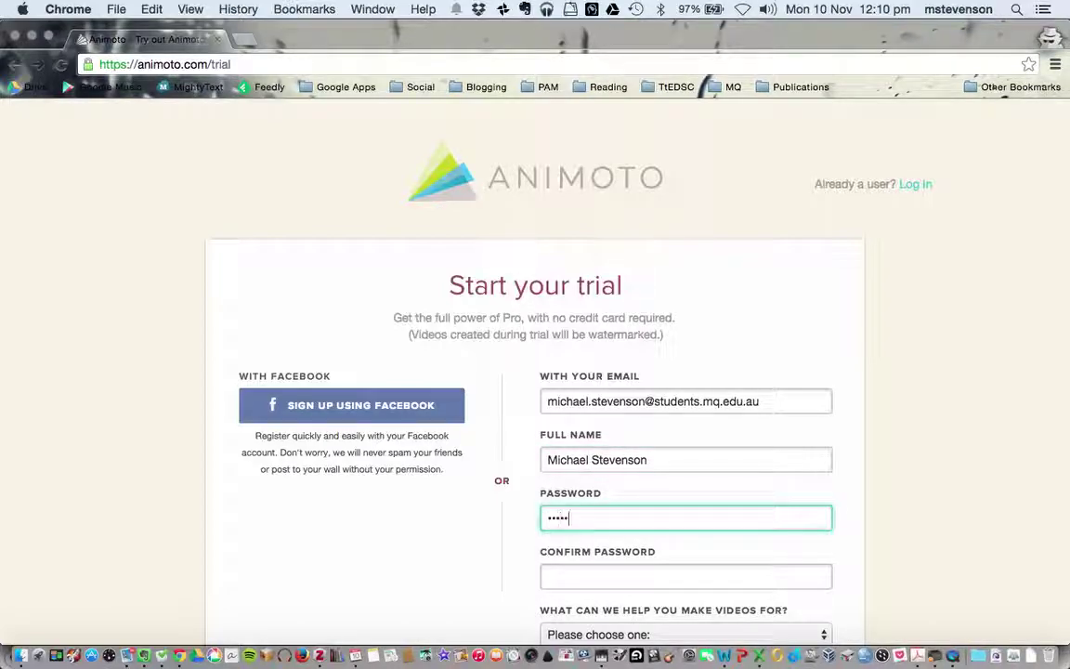
key(Tab)
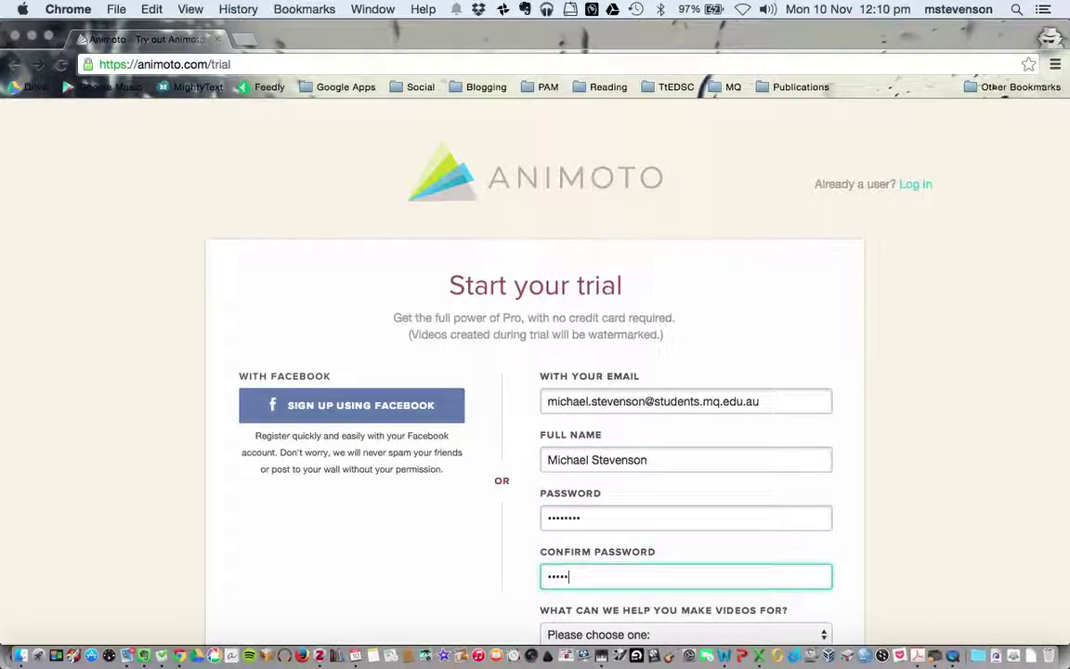
text(********)
- Choose Education as the video purpose and submit the trial sign-up form
scroll(563, 500, down, 4)
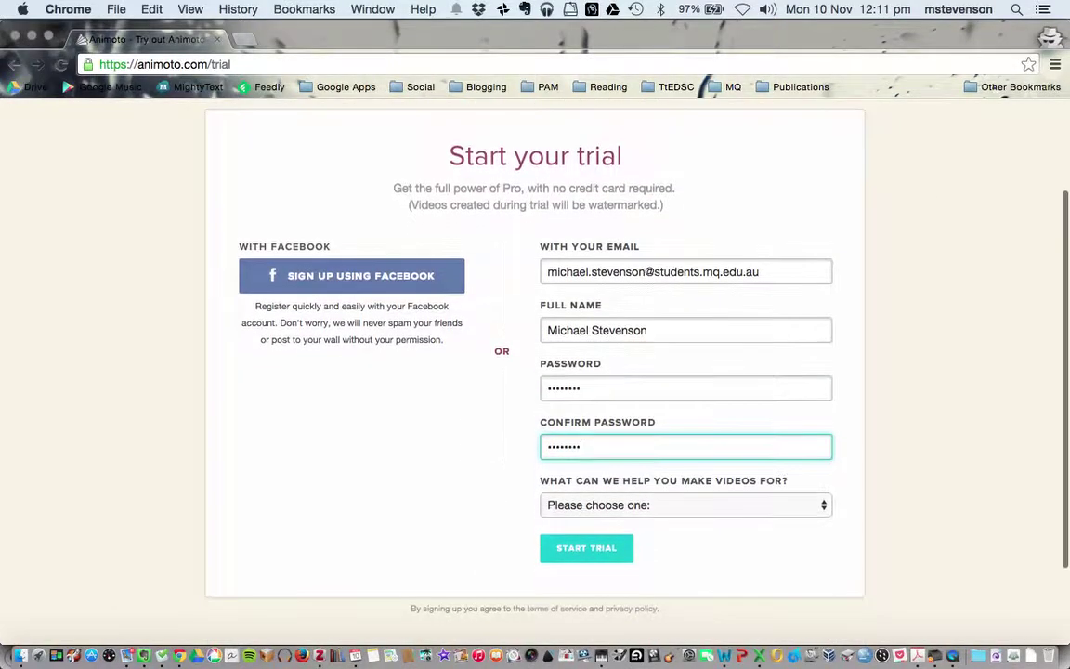
click(564, 502)
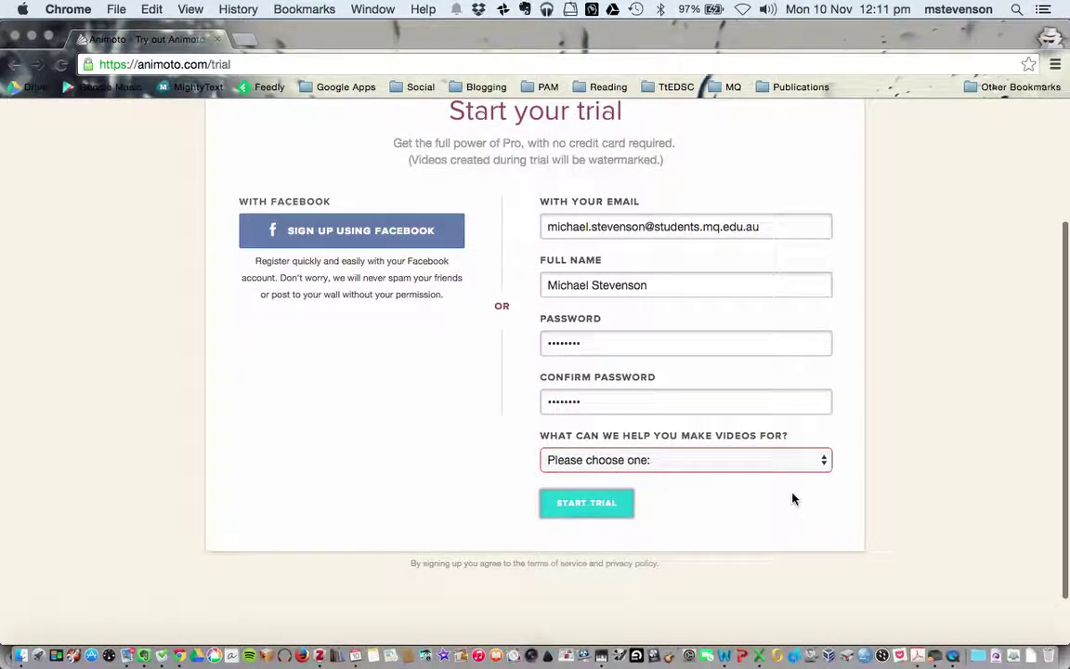
click(690, 461)
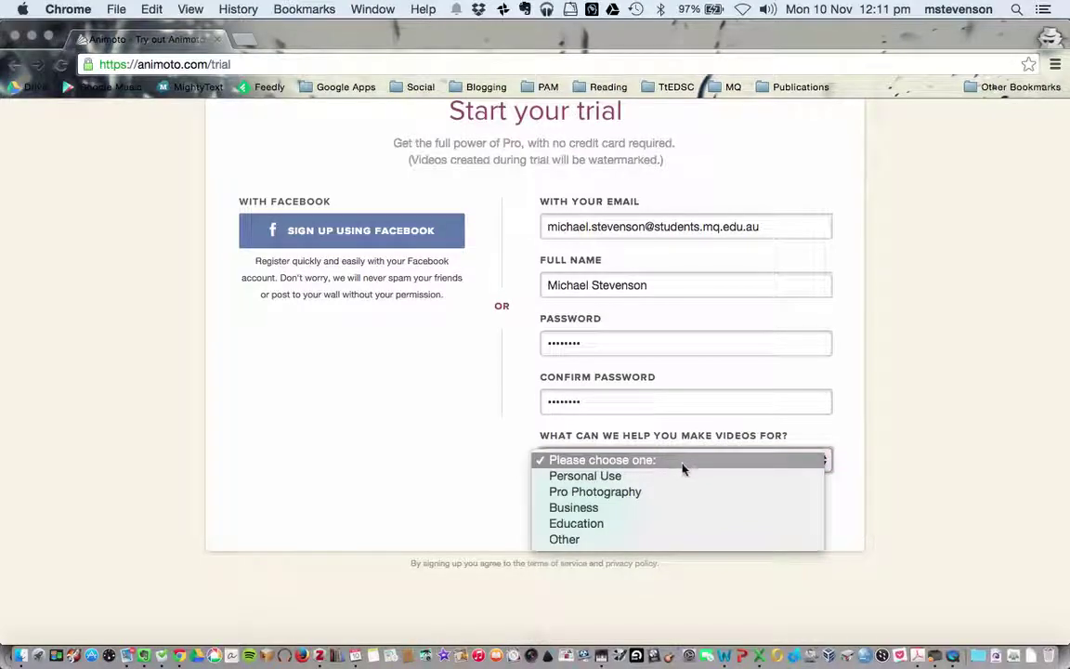
click(653, 523)
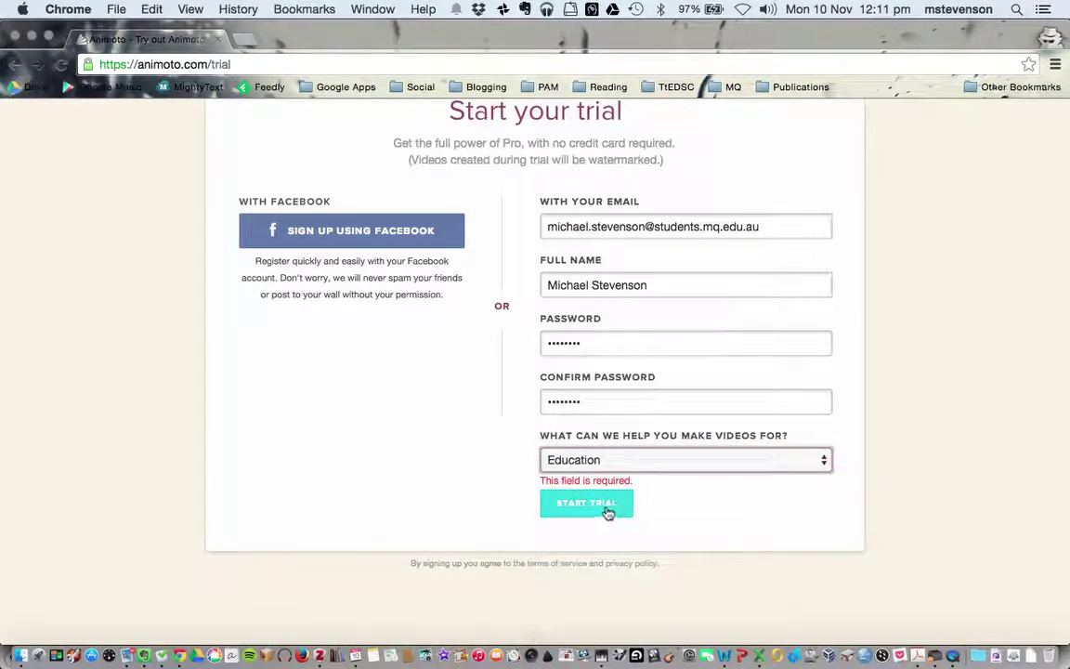
click(604, 504)
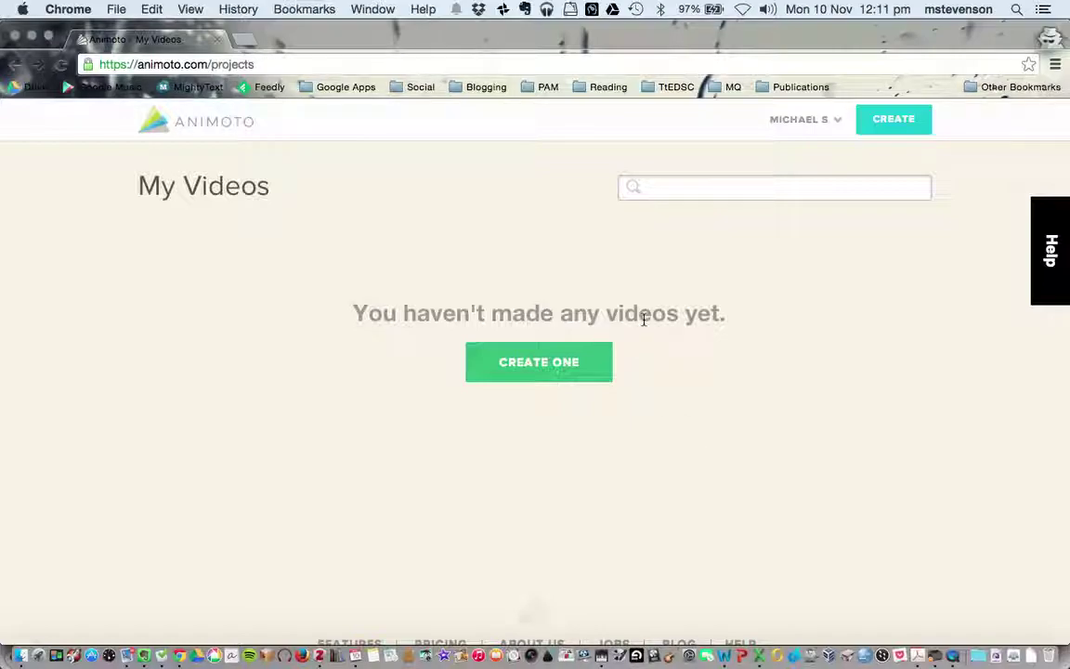
- Replace the address bar contents with 'animoto education' and run the Google search
double_click(223, 64)
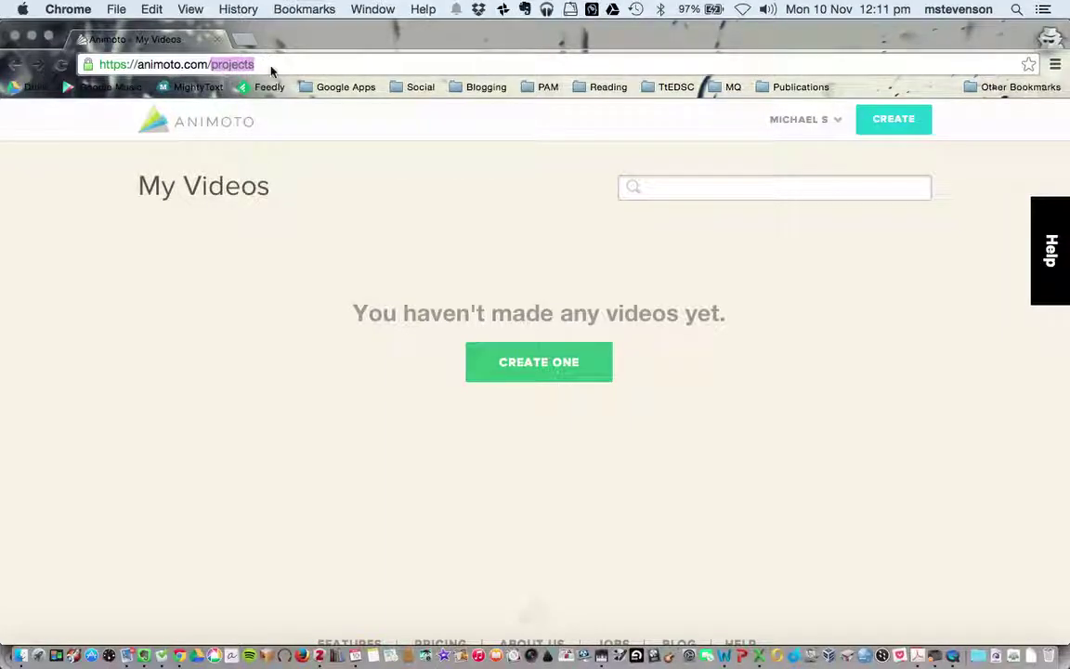
key(BackSpace)
key(BackSpace)
key(BackSpace)
key(BackSpace)
key(BackSpace)
key(BackSpace)
key(BackSpace)
key(BackSpace)
key(BackSpace)
key(BackSpace)
key(BackSpace)
key(BackSpace)
key(BackSpace)
key(BackSpace)
key(BackSpace)
key(BackSpace)
key(BackSpace)
key(BackSpace)
key(BackSpace)
key(BackSpace)
key(BackSpace)
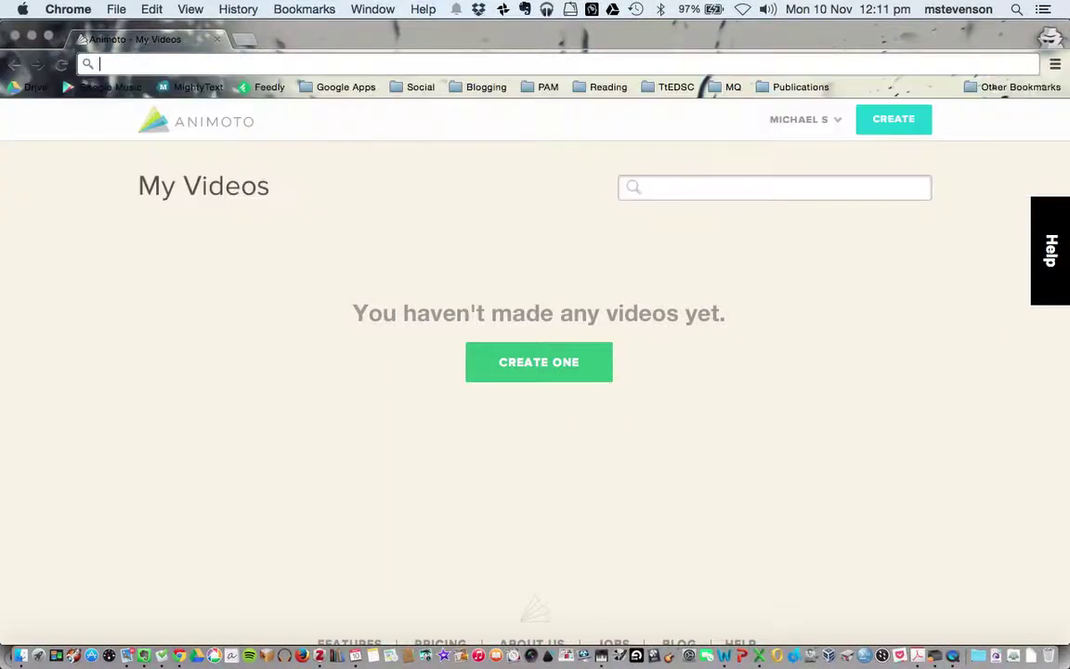
text(animoto eudc)
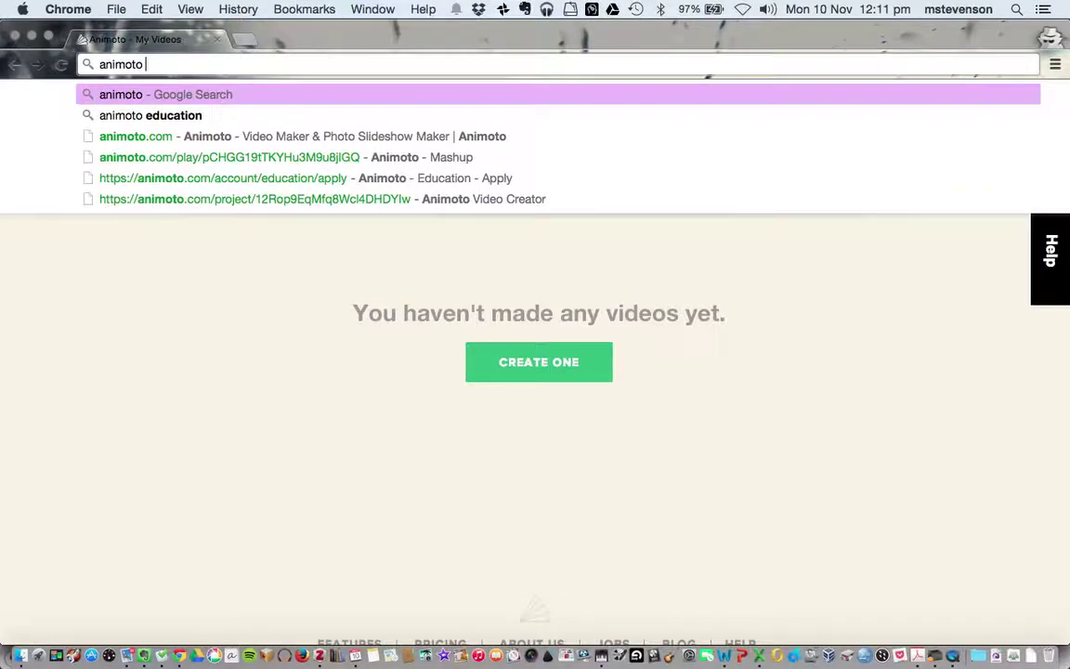
key(BackSpace)
key(BackSpace)
key(BackSpace)
text(ducation)
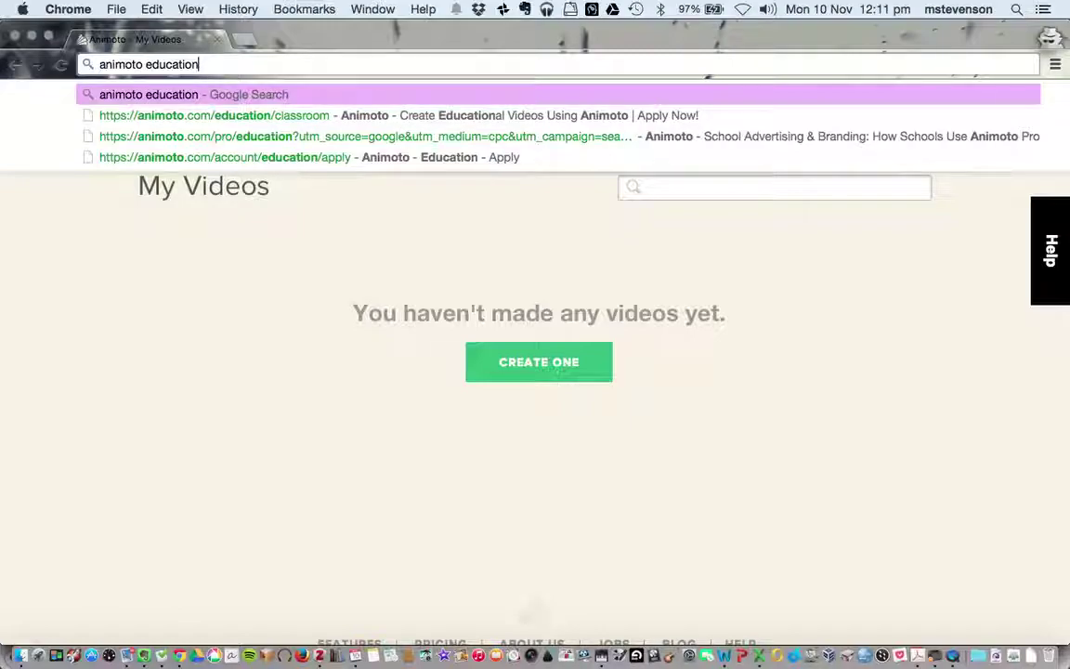
key(Return)
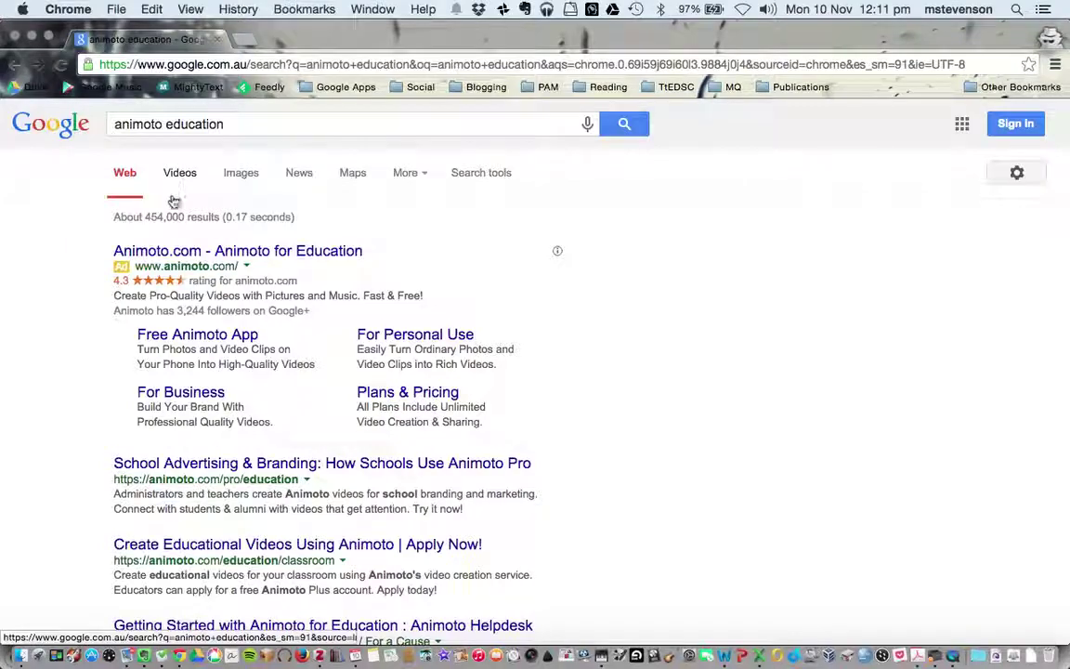
- Open the Animoto for Education result and follow Learn more beside 'Are you a teacher?'
click(144, 254)
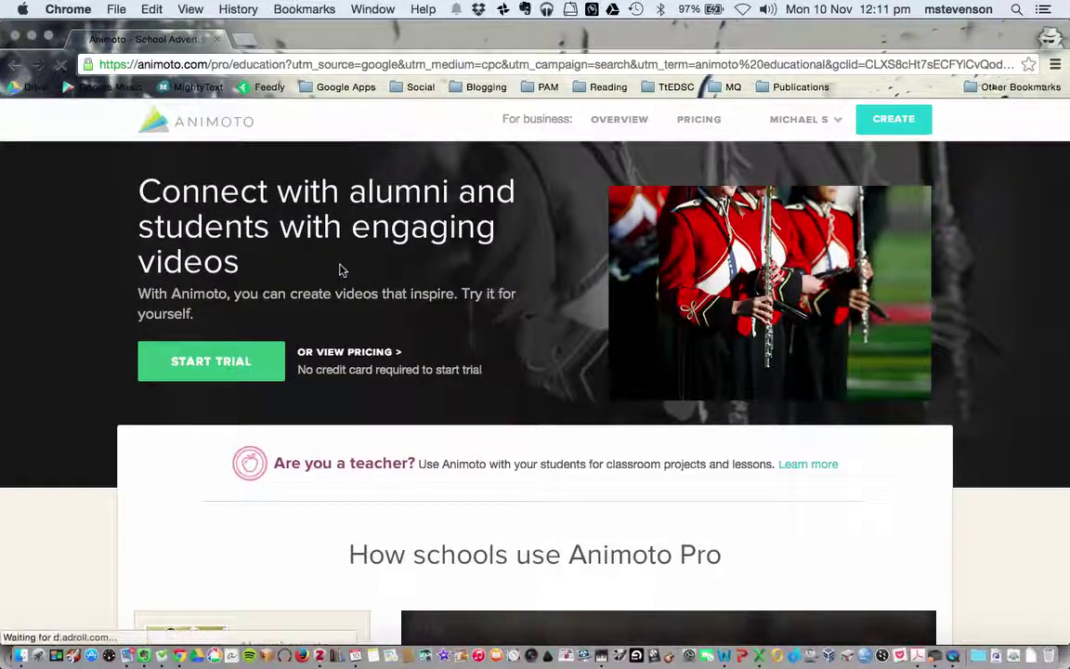
mouse_move(795, 120)
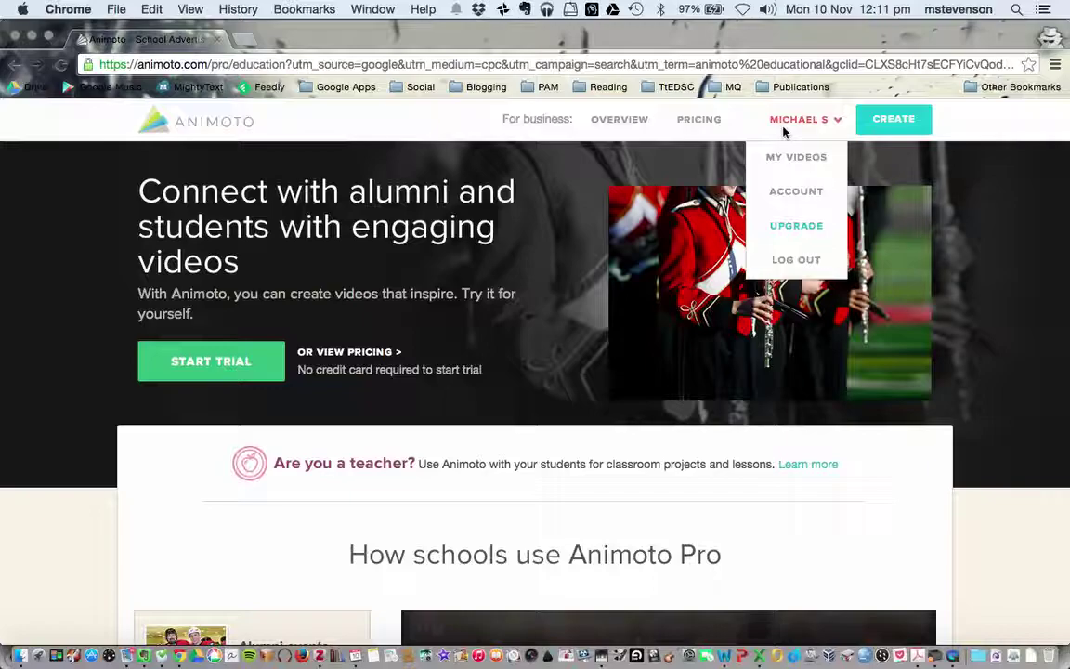
scroll(393, 268, down, 1)
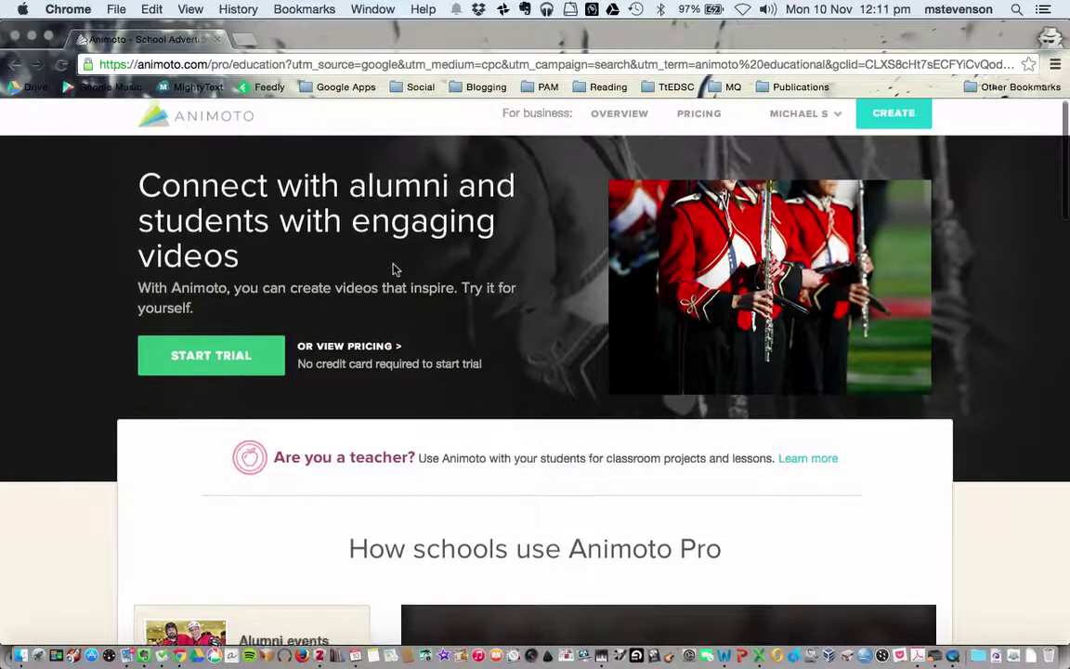
scroll(393, 269, down, 3)
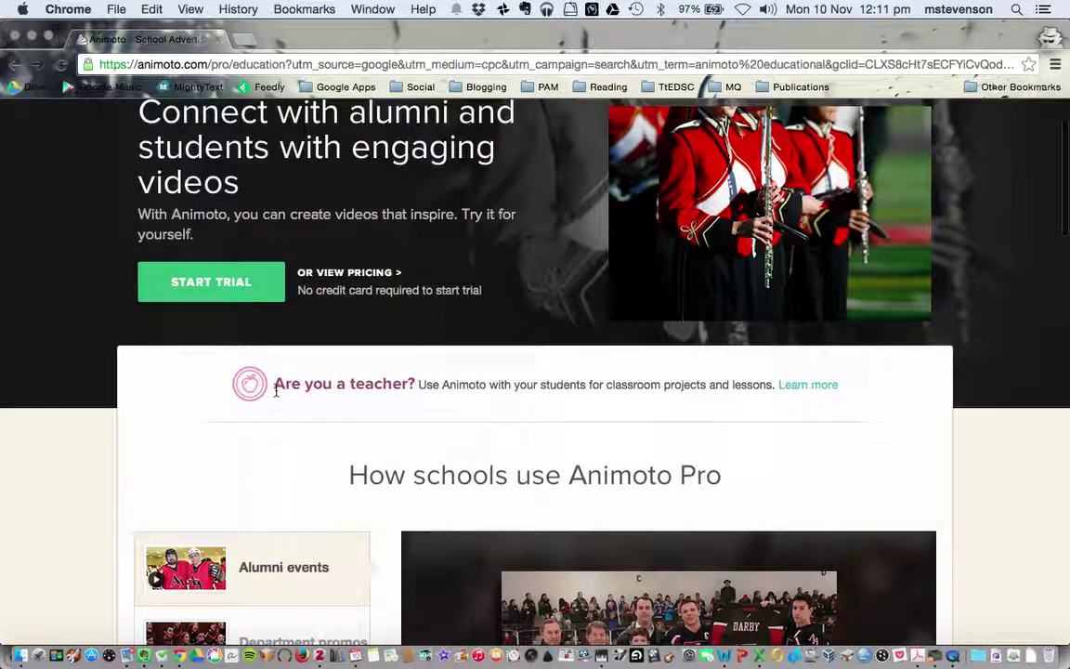
drag(275, 386, 414, 391)
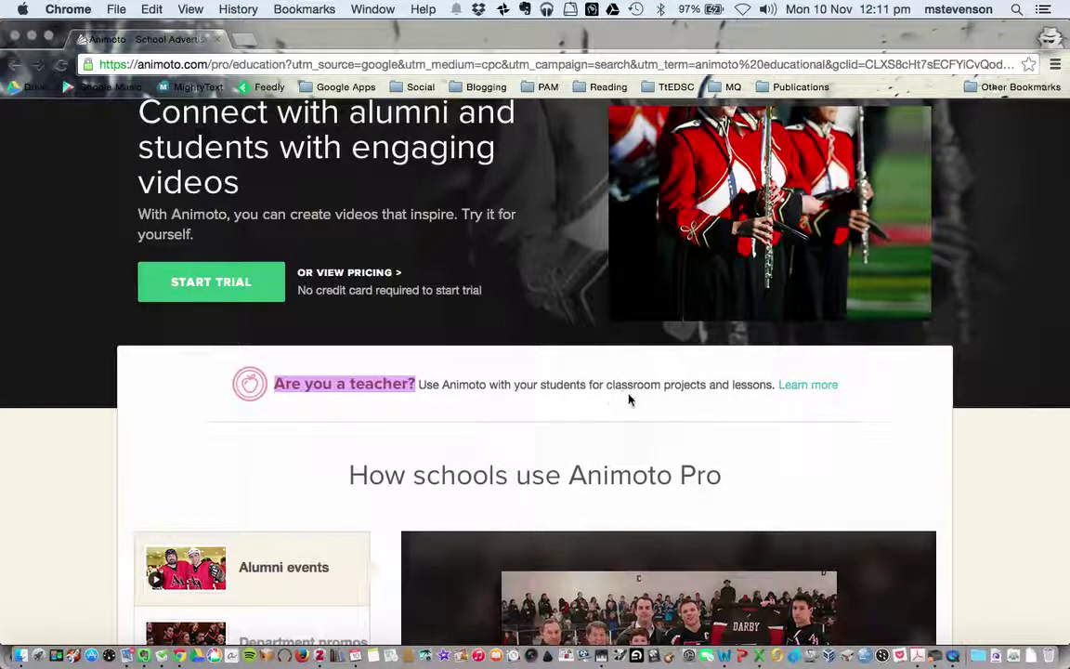
click(786, 388)
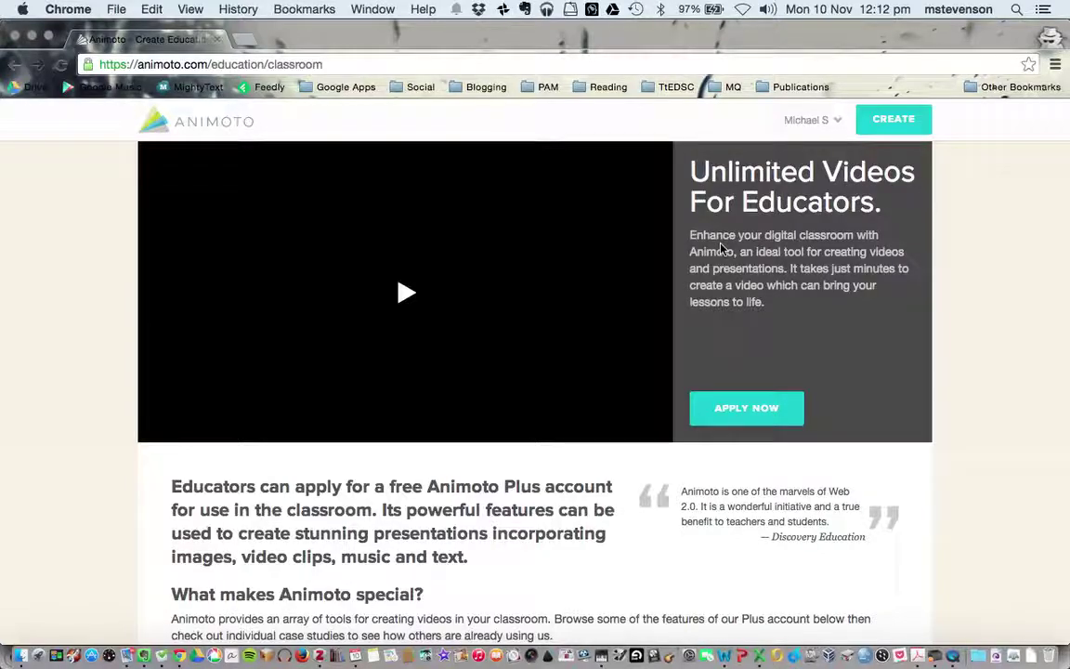
- Start the educator application with school Macquarie University, grade Preservice Teachers and subject English Methodologies
click(722, 406)
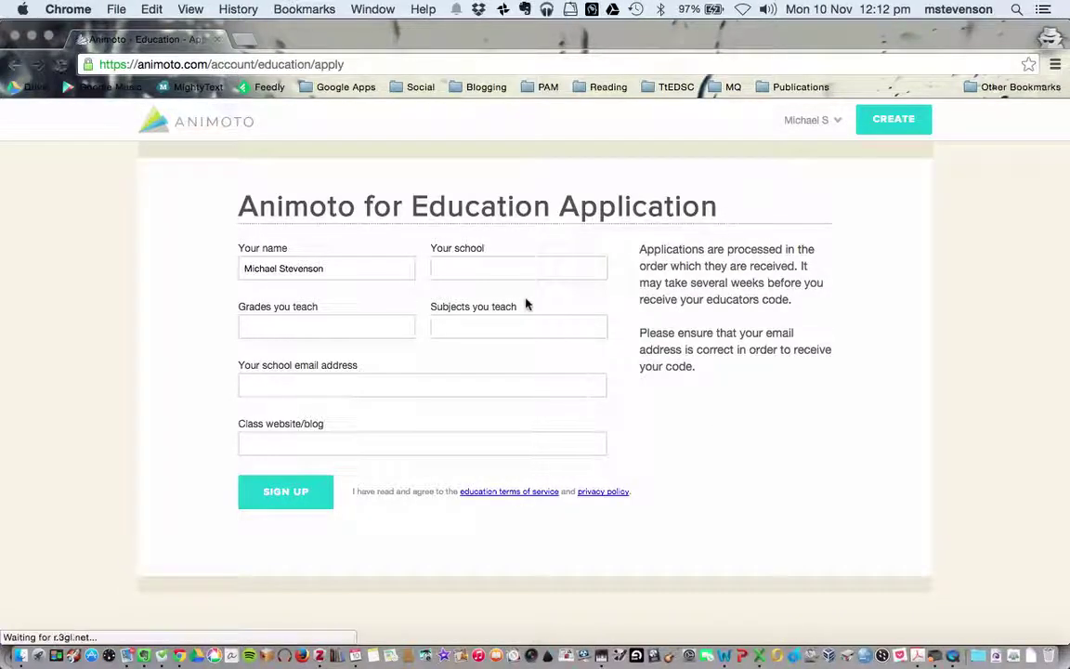
click(481, 267)
text(Macqu)
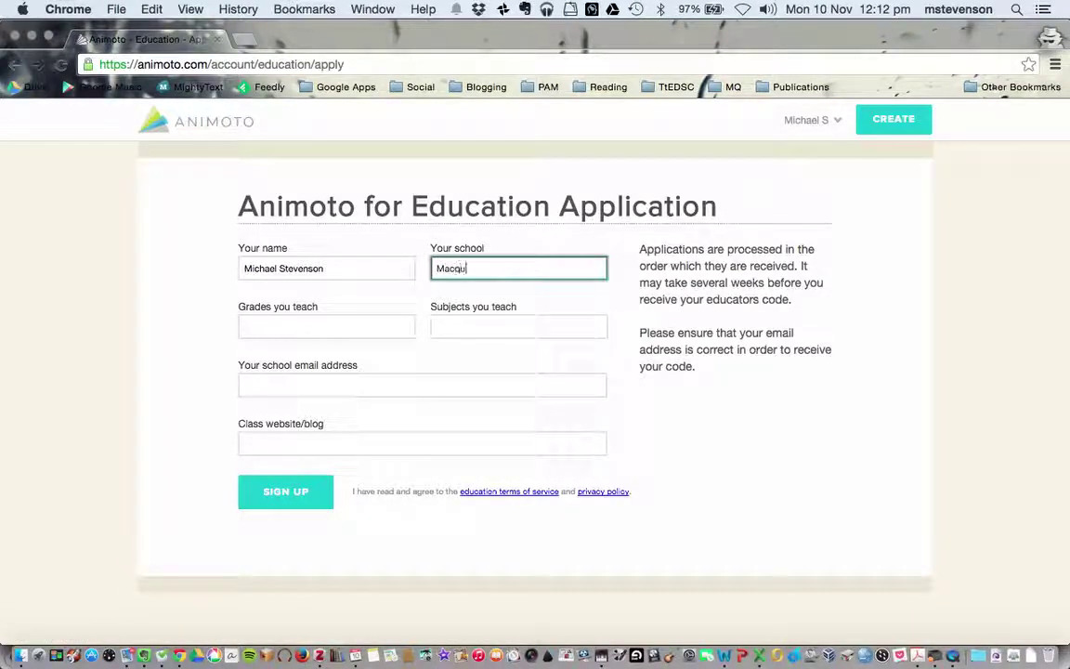
text(arie University)
click(367, 331)
text(Pres)
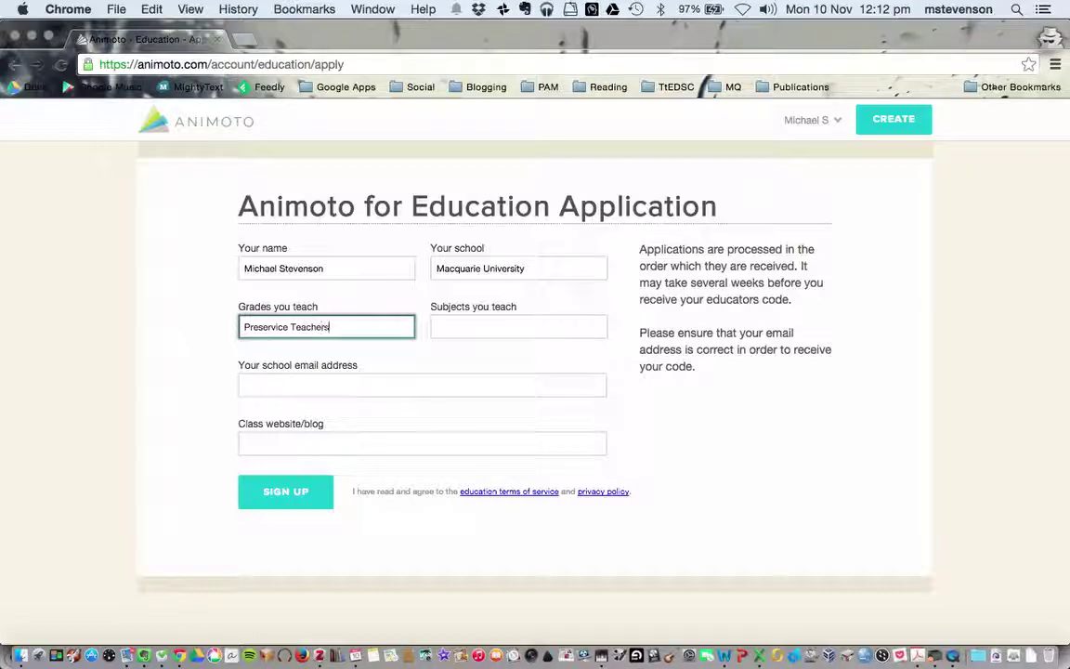
click(519, 326)
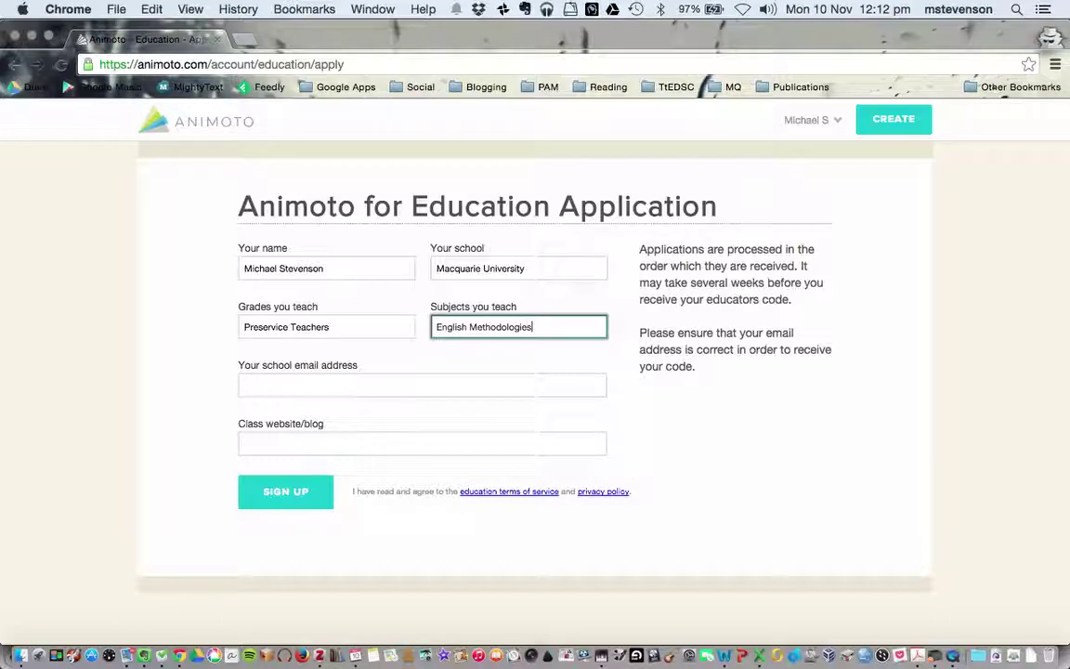
- Enter the school e-mail and class blog back2skool.wordpress, then submit the application
click(422, 385)
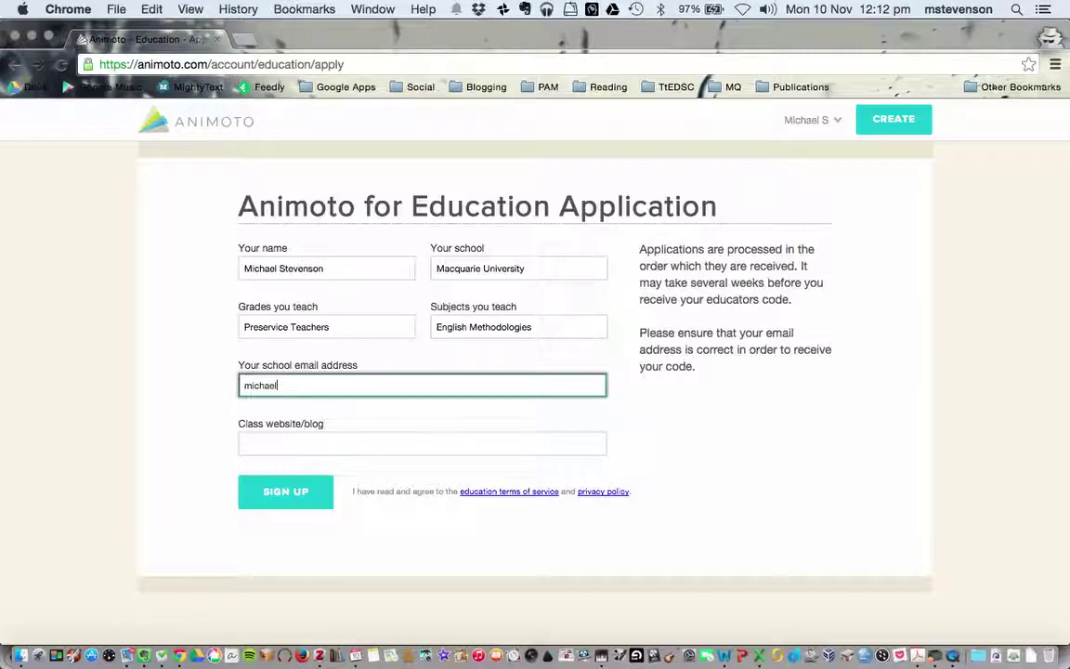
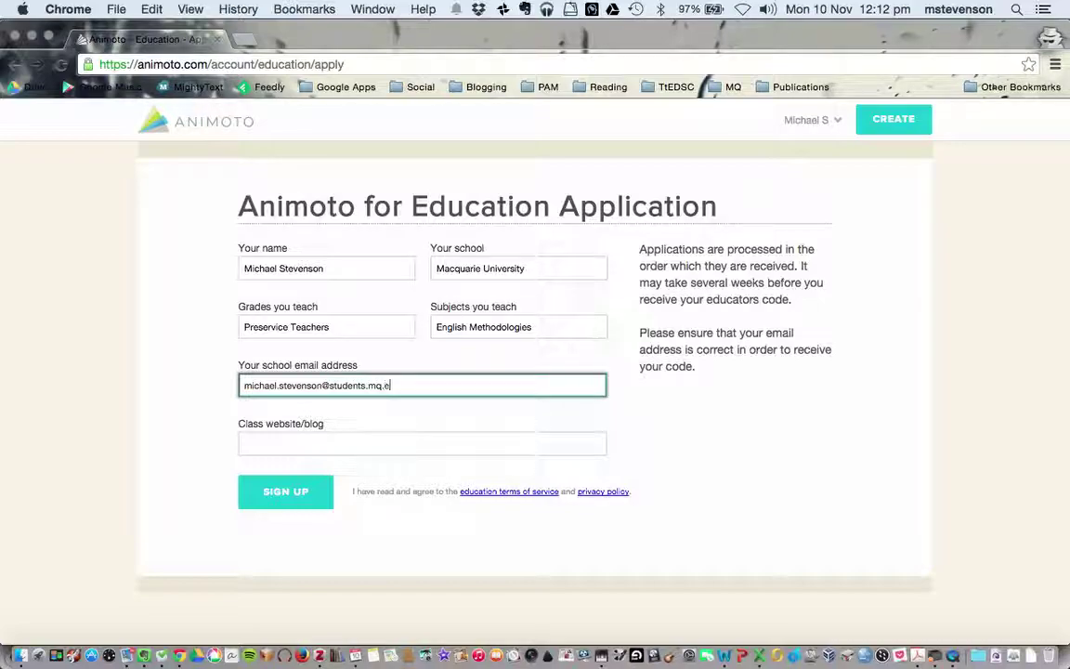
key(Tab)
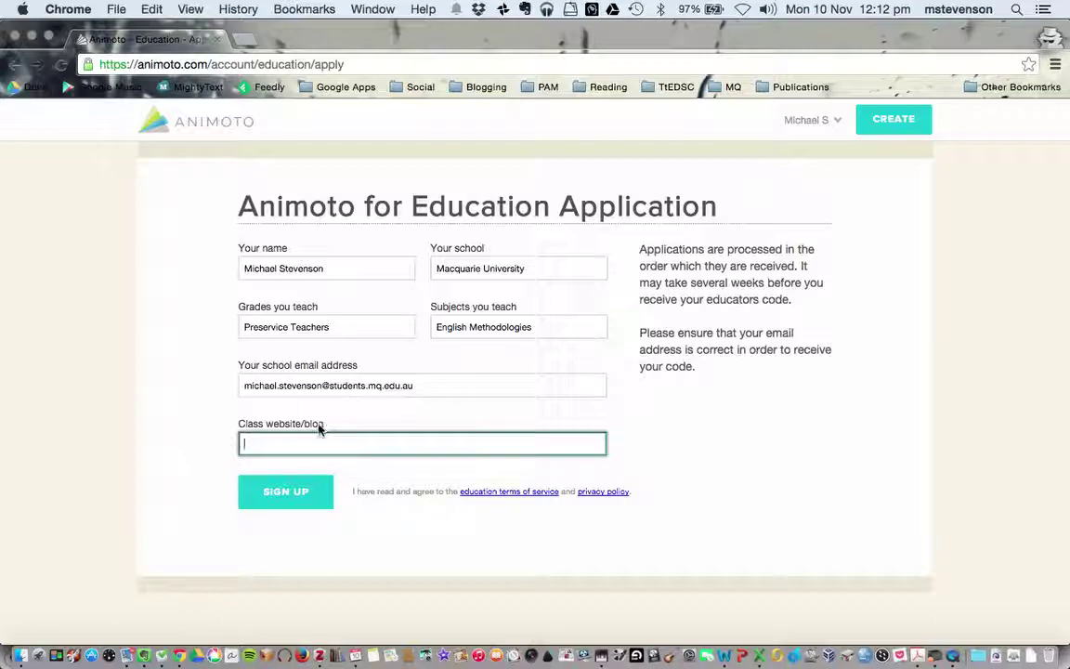
text(back2skool.wordpress.com)
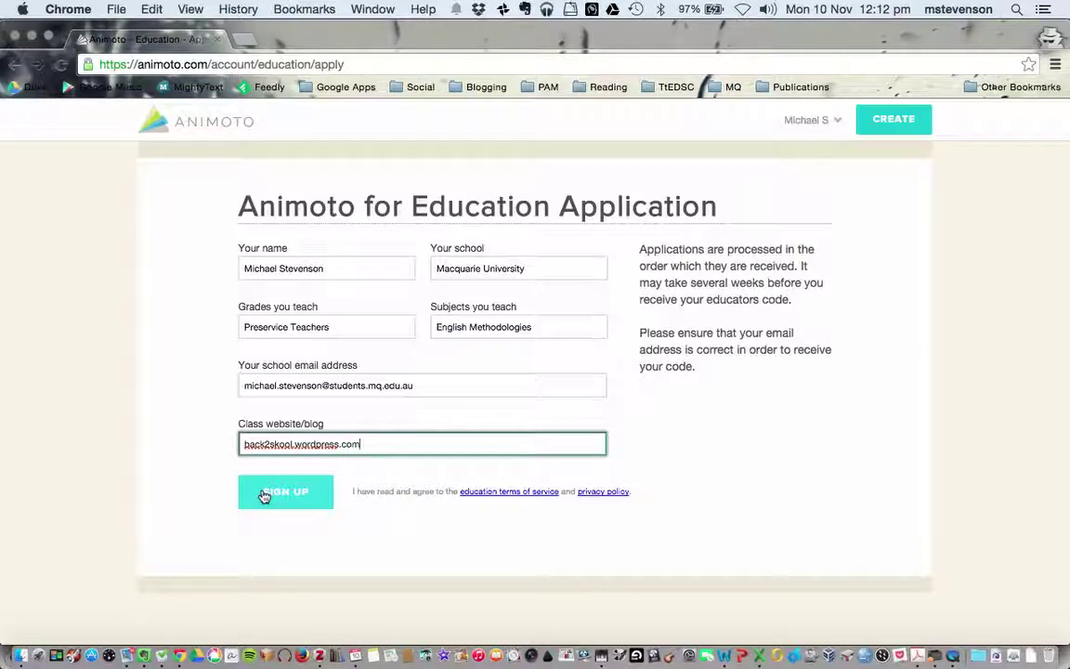
click(265, 495)
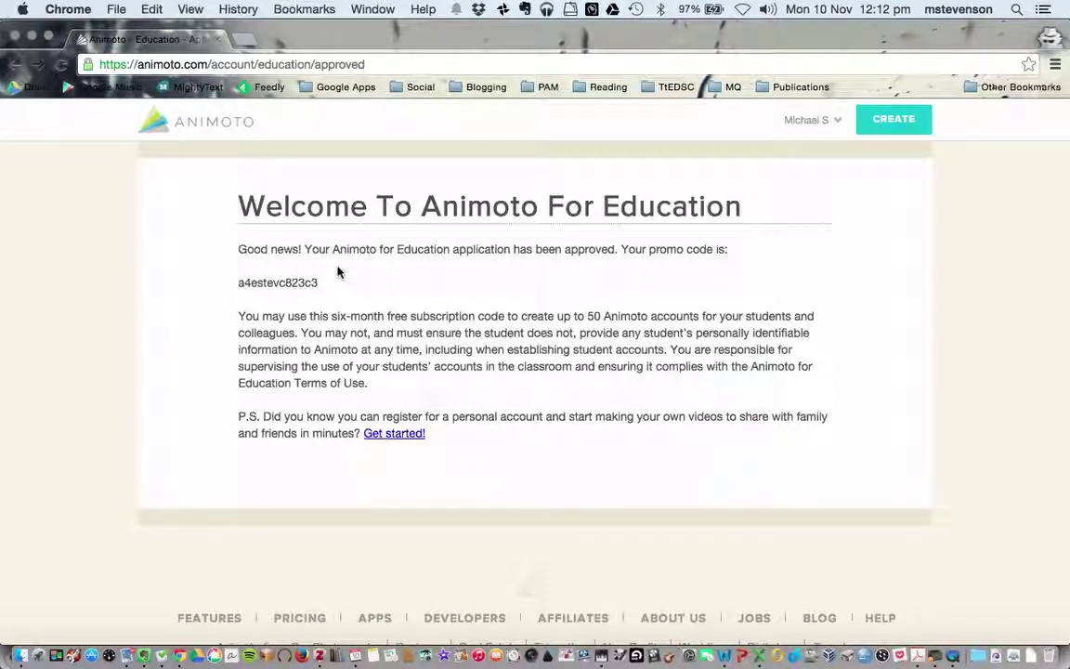
- Copy the six-month promo code and open Account Settings from the account menu
double_click(281, 285)
key(super+c)
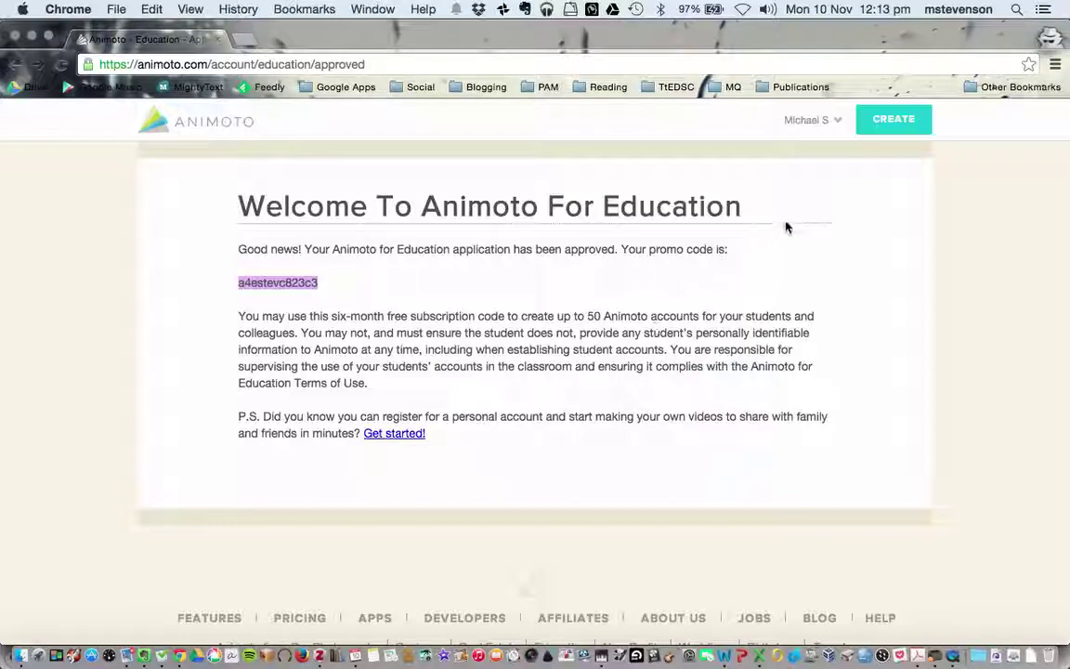
mouse_move(799, 120)
click(797, 191)
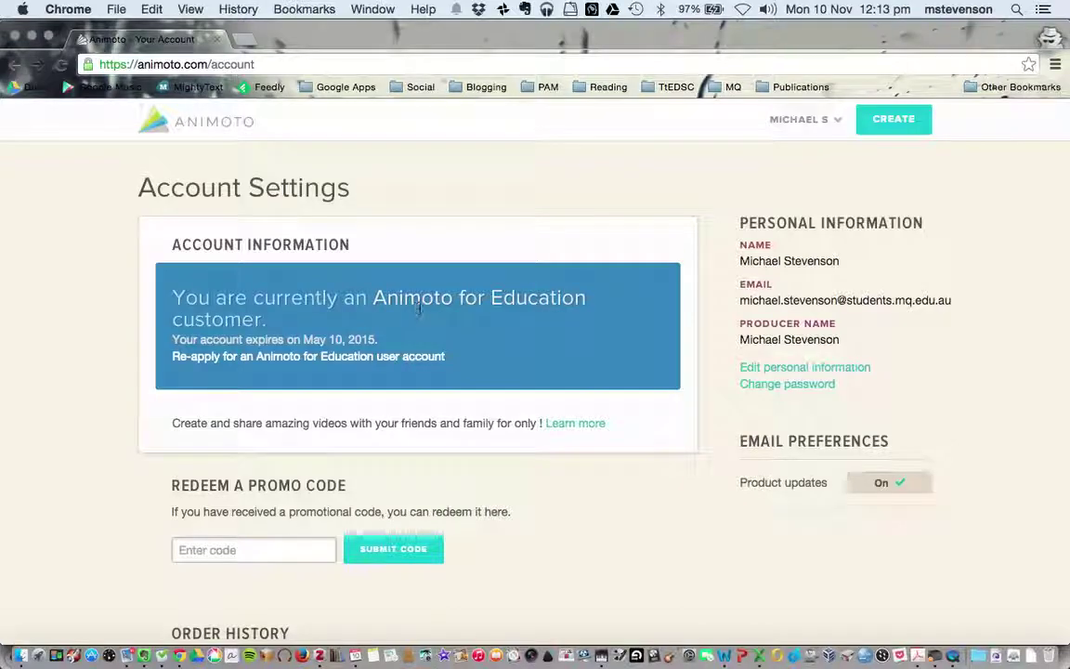
- Paste the copied promo code into the Enter code field and submit it
click(250, 548)
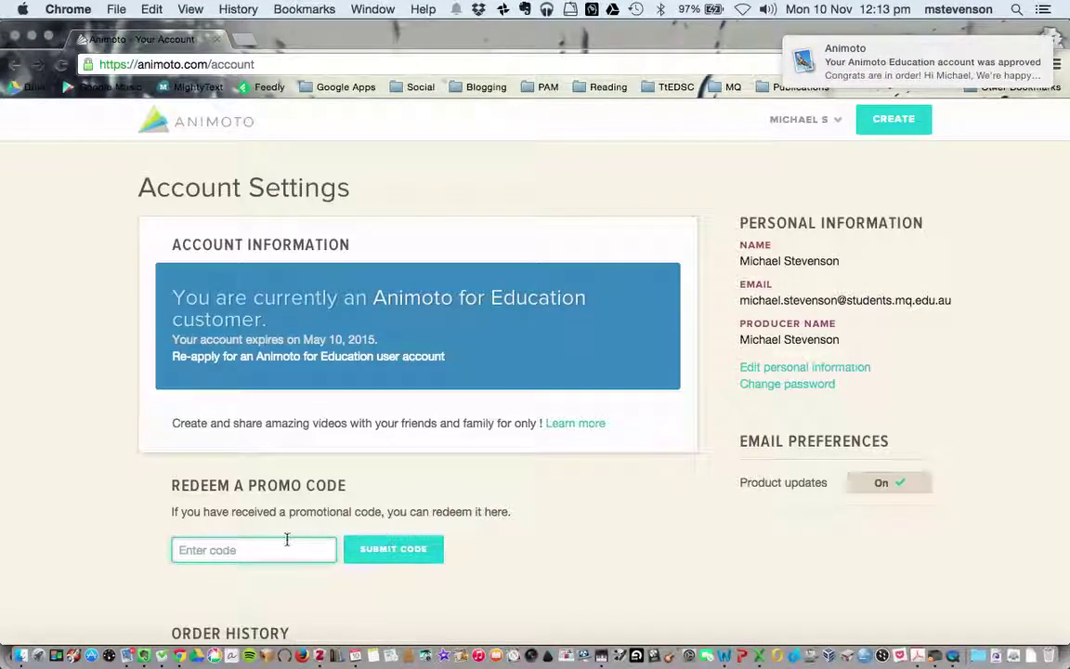
key(super+v)
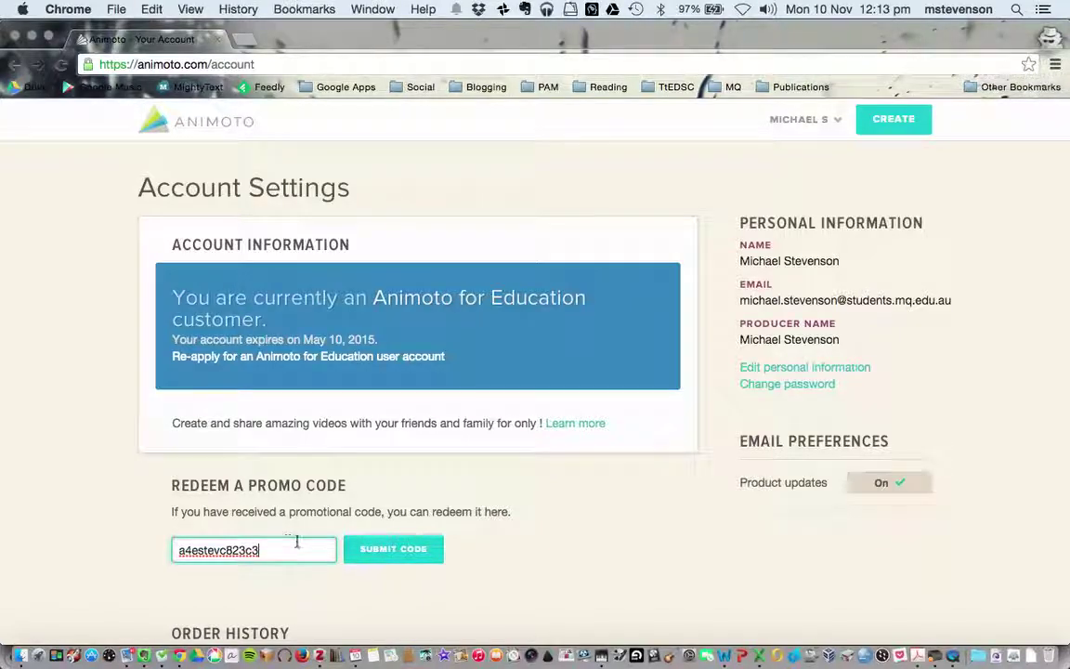
click(364, 555)
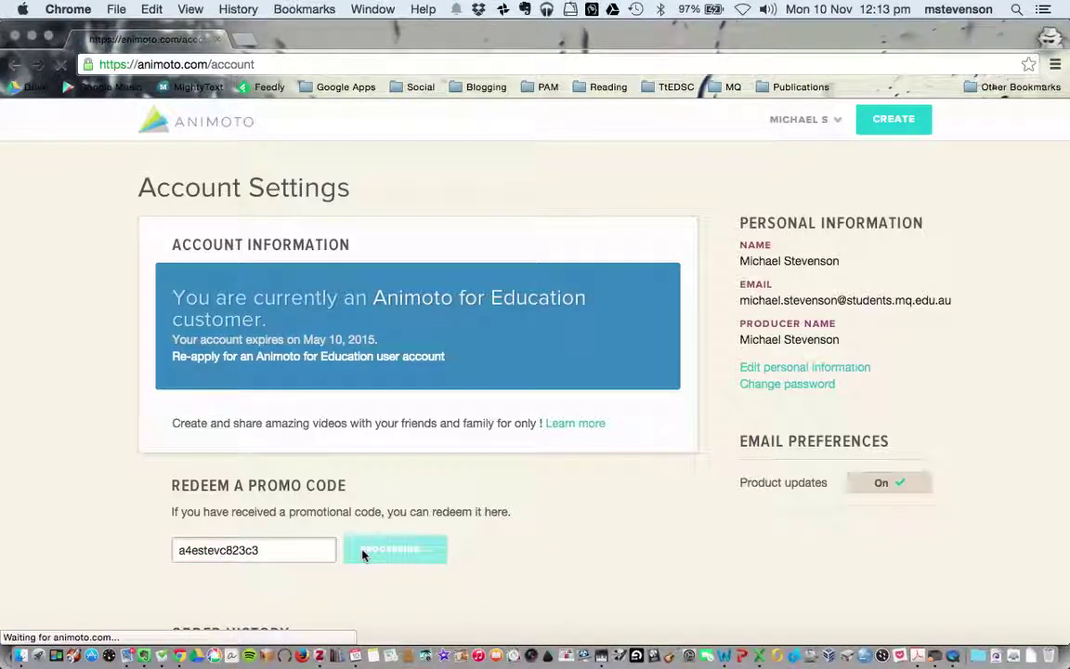